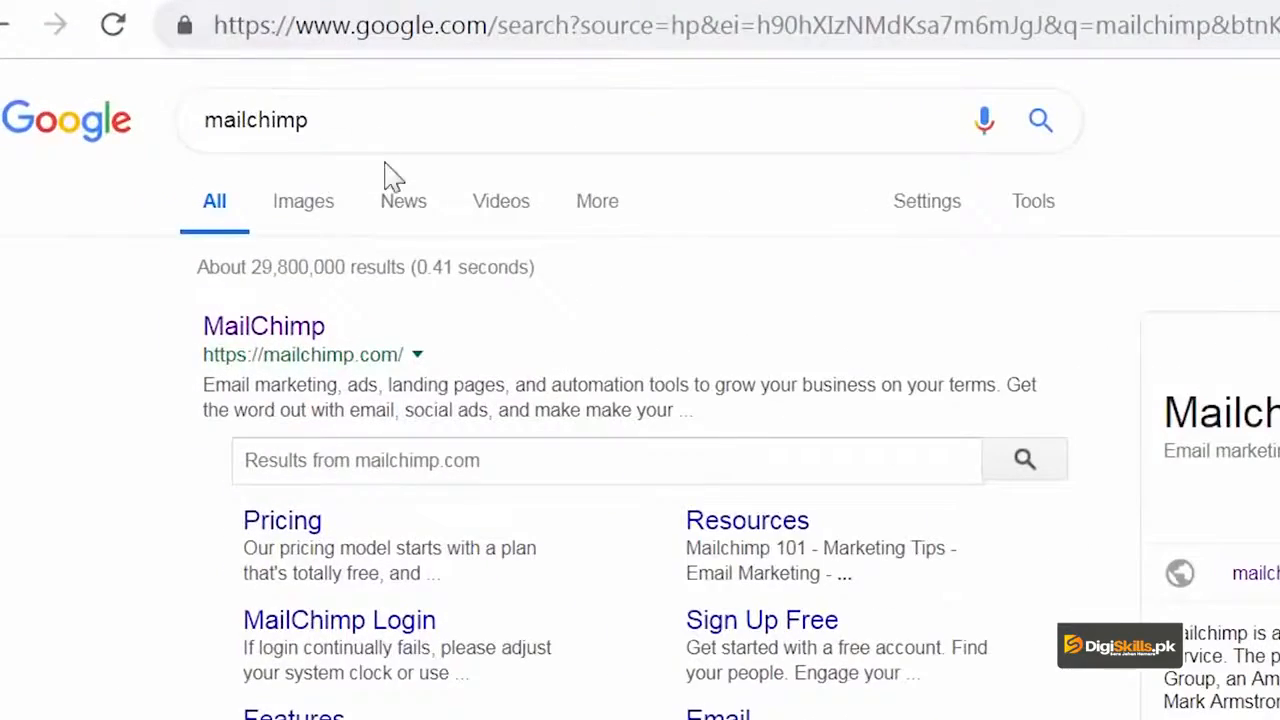
Search Google for "sendinblue" and open the official SendinBlue site in a new tab.
click(390, 122)
key(ctrl+a)
text(sendinblue)
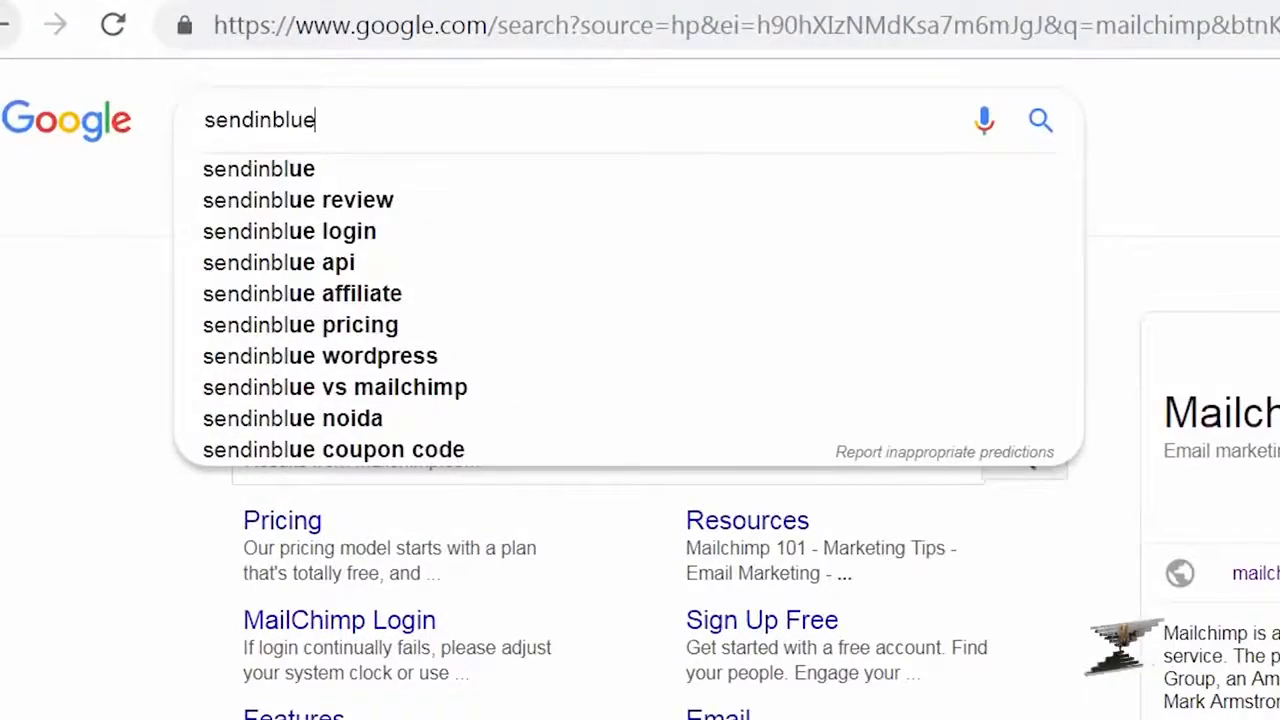
key(Return)
right_click(395, 452)
click(455, 466)
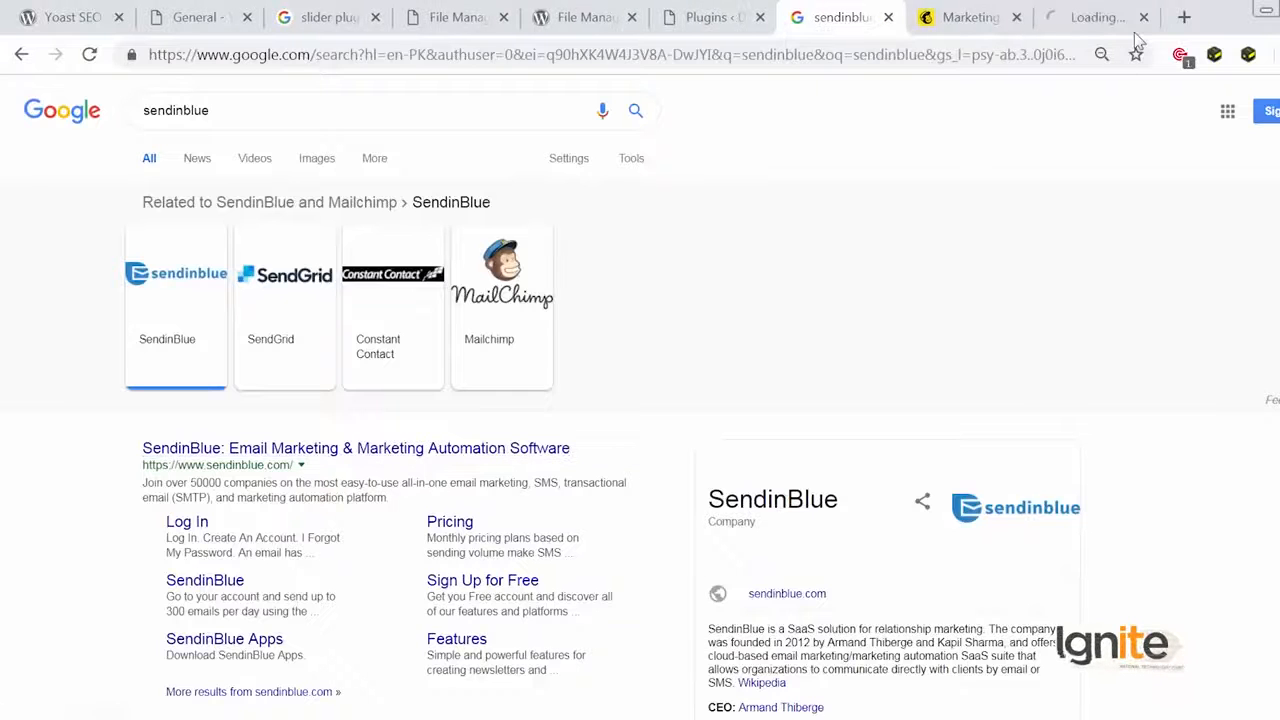
Close the Mailchimp marketing page and look over the Sendinblue homepage.
click(1016, 17)
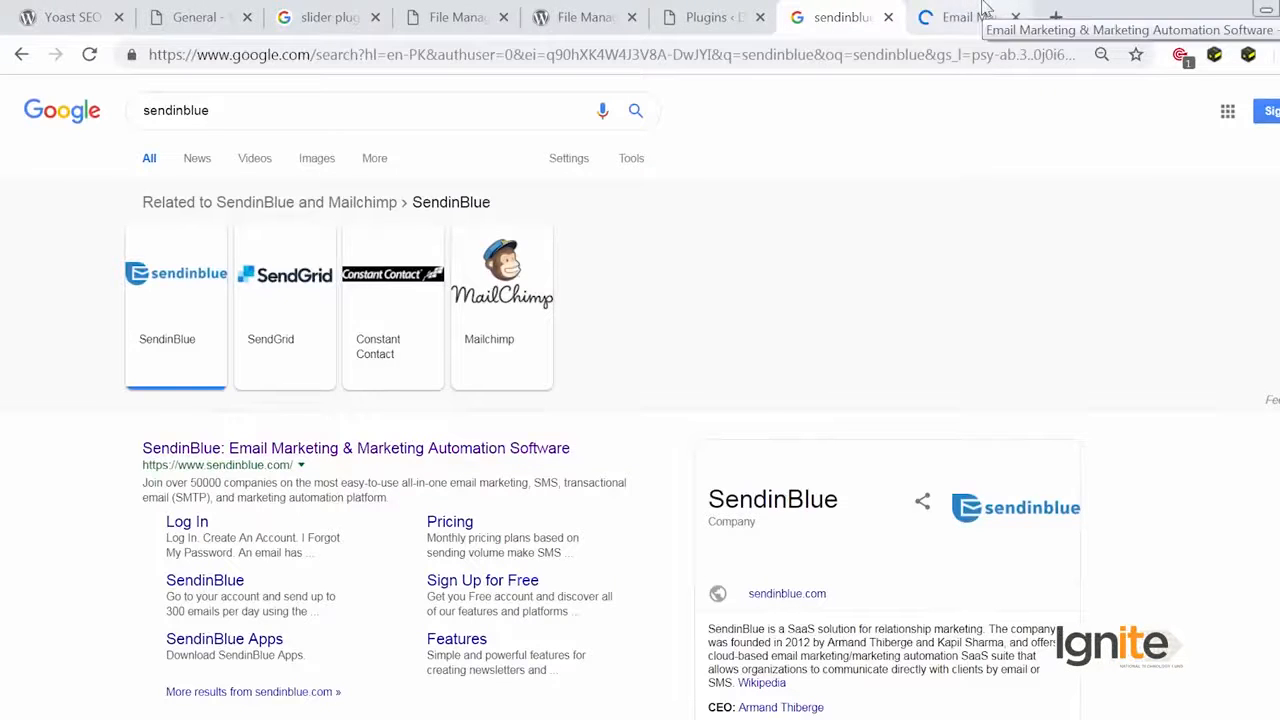
click(998, 15)
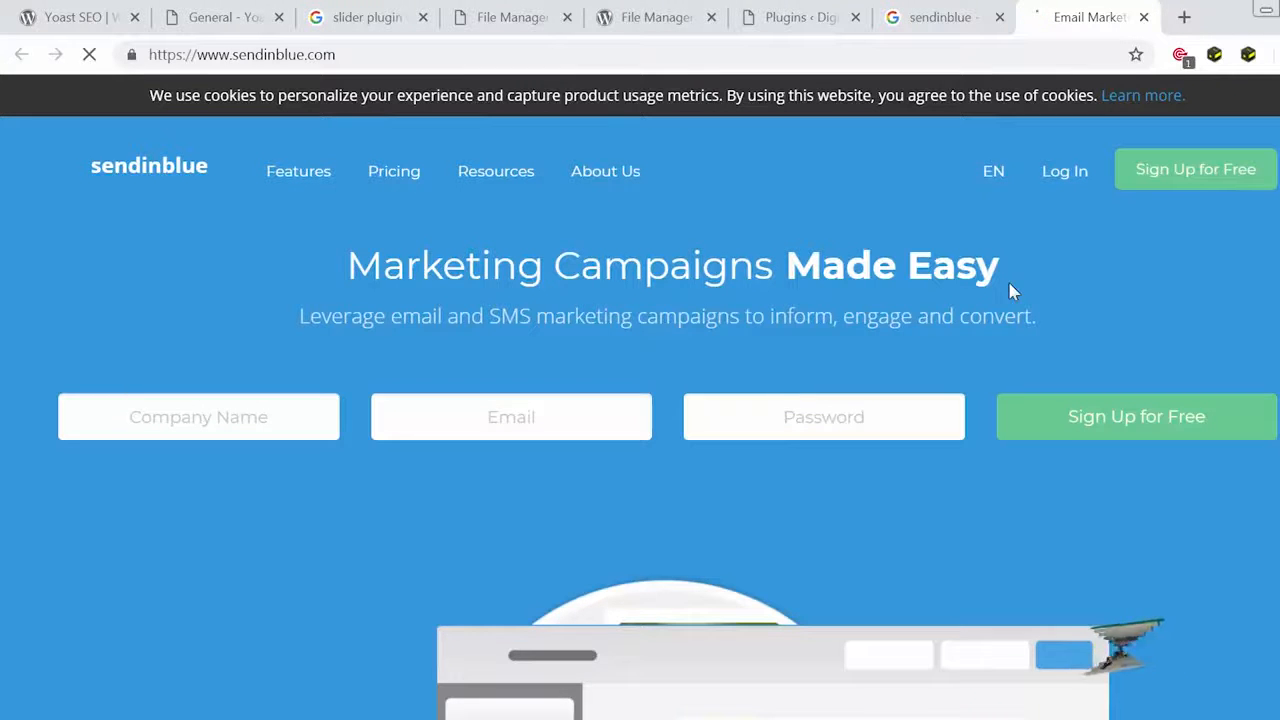
scroll(689, 497, down, 6)
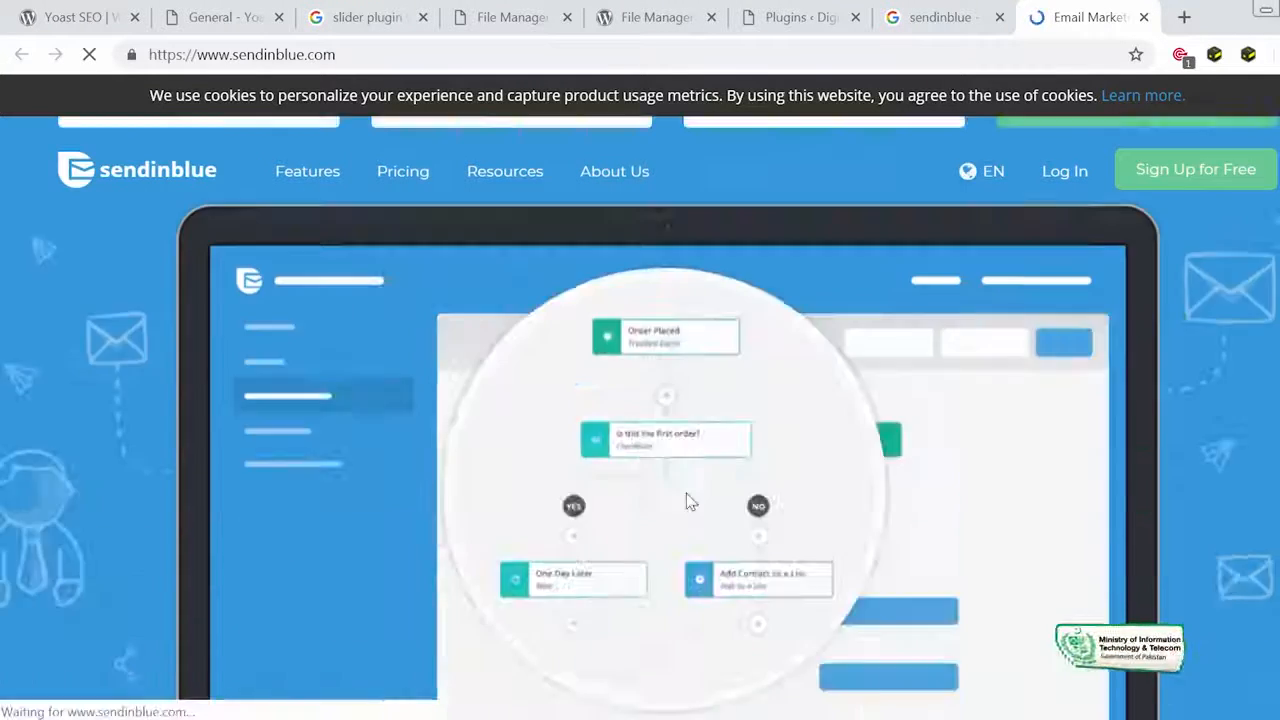
scroll(687, 495, up, 10)
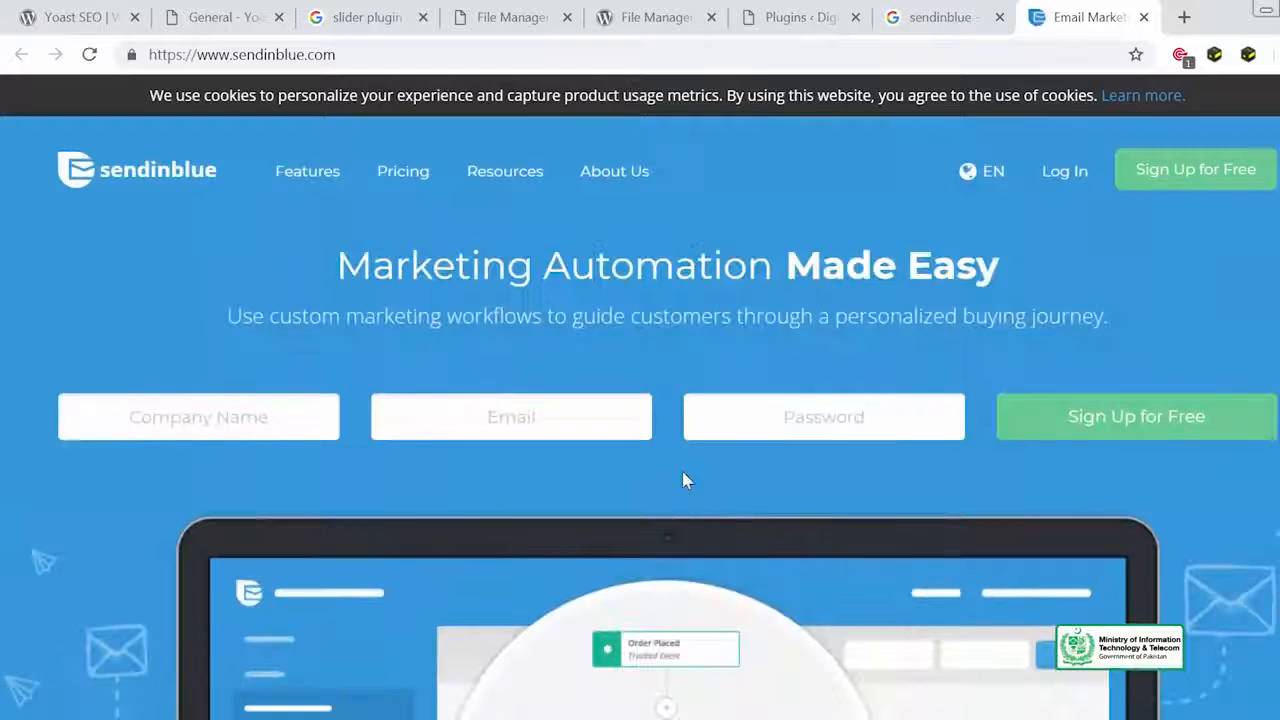
scroll(688, 472, down, 5)
Return to the WordPress site's Plugins page and search the plugins available to add for "mailchimp".
click(958, 20)
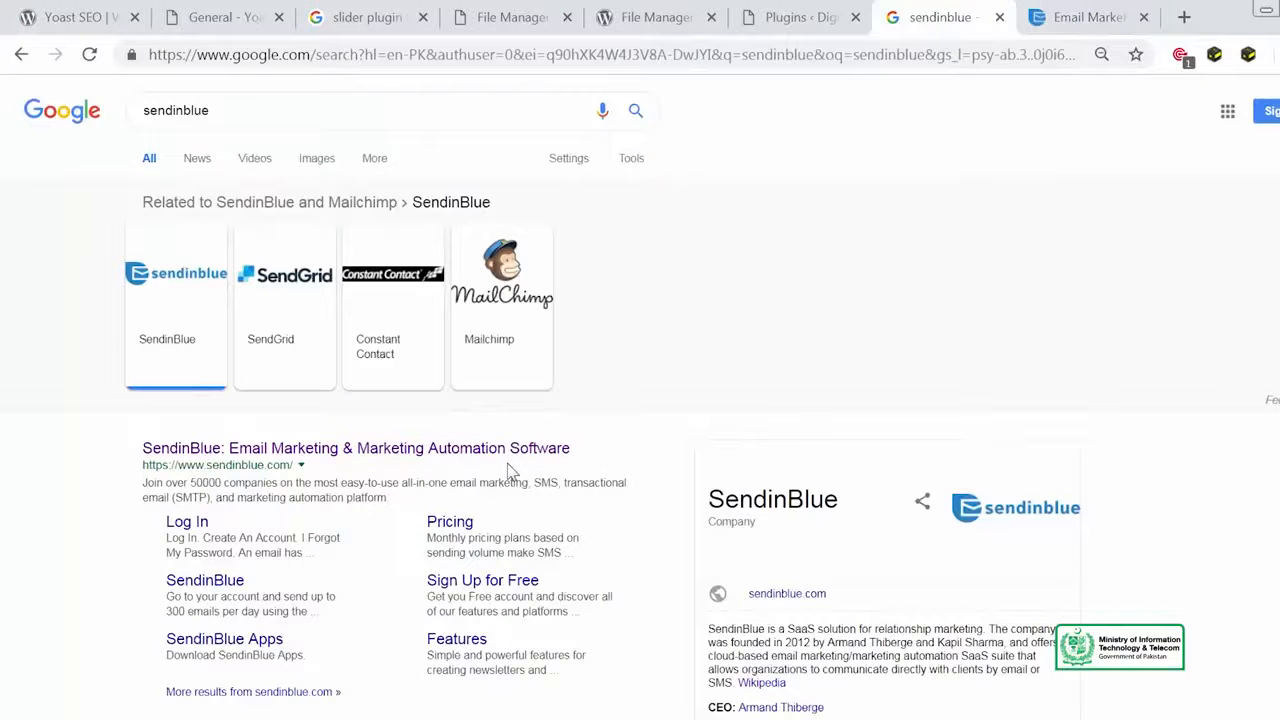
click(806, 20)
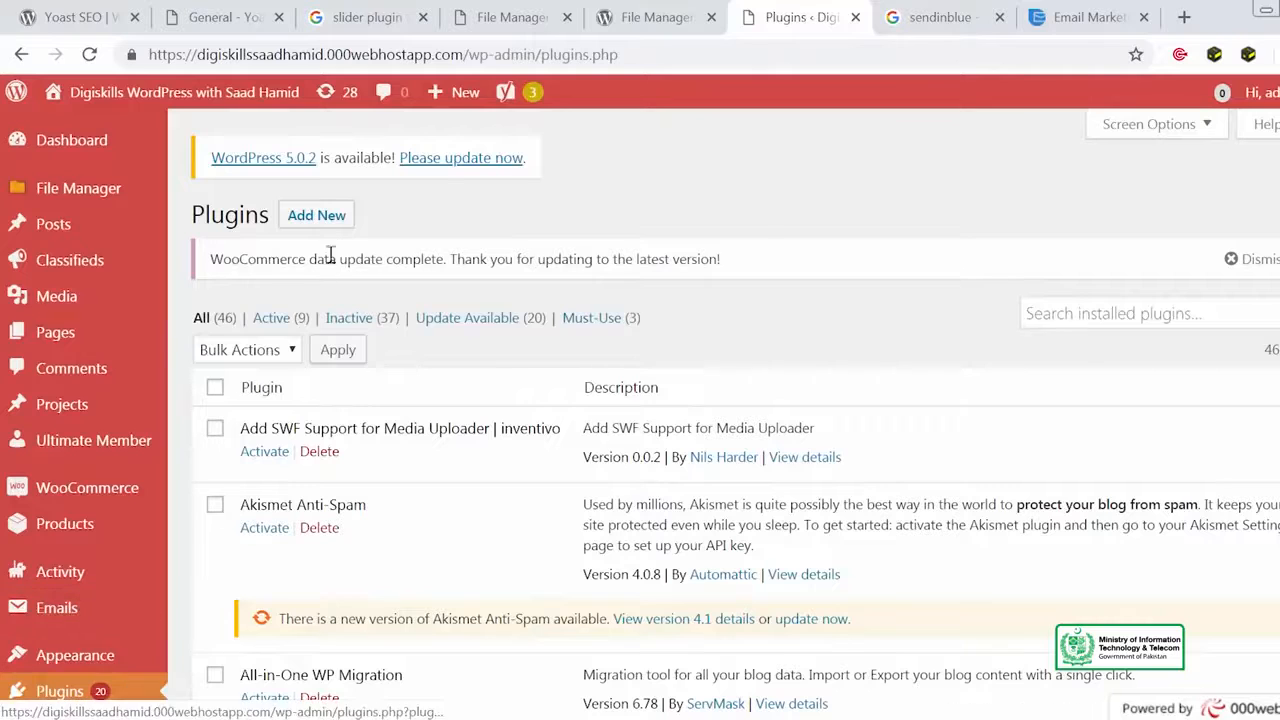
click(345, 214)
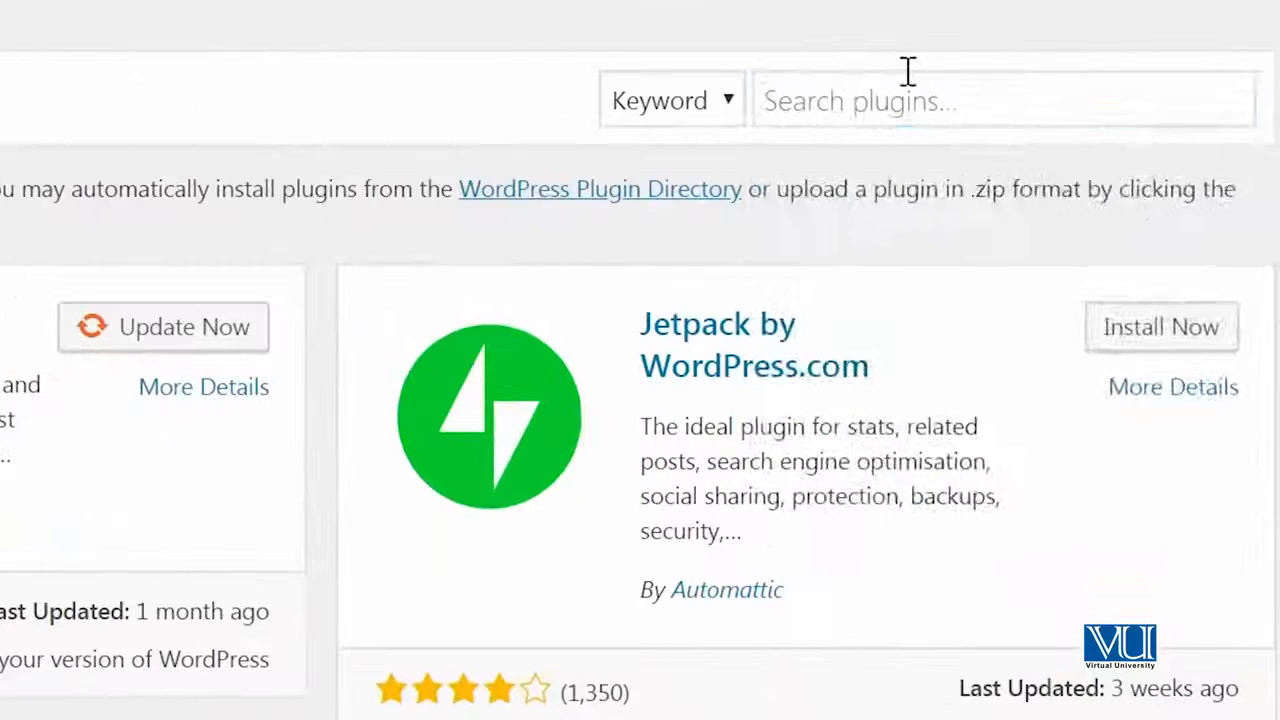
click(1110, 290)
text(mailchimp)
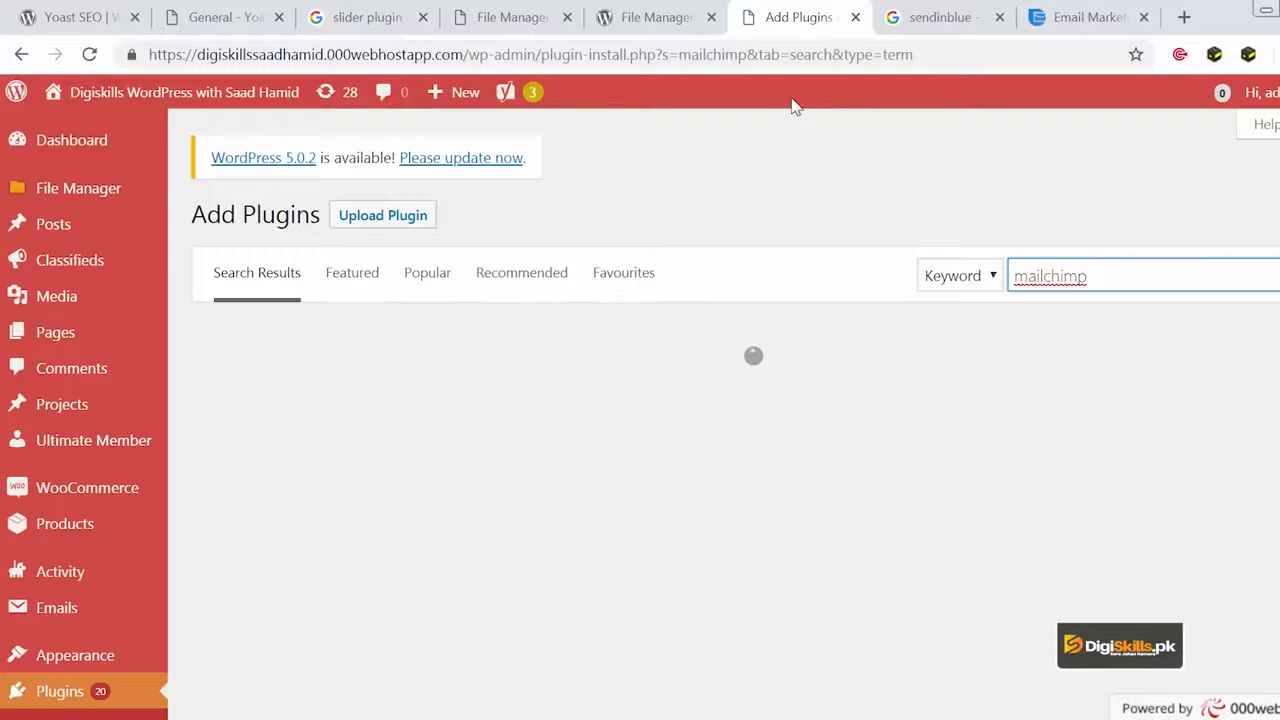
Look through the Mailchimp plugin results and try to install MailChimp for WordPress by ibericode.
scroll(718, 262, down, 3)
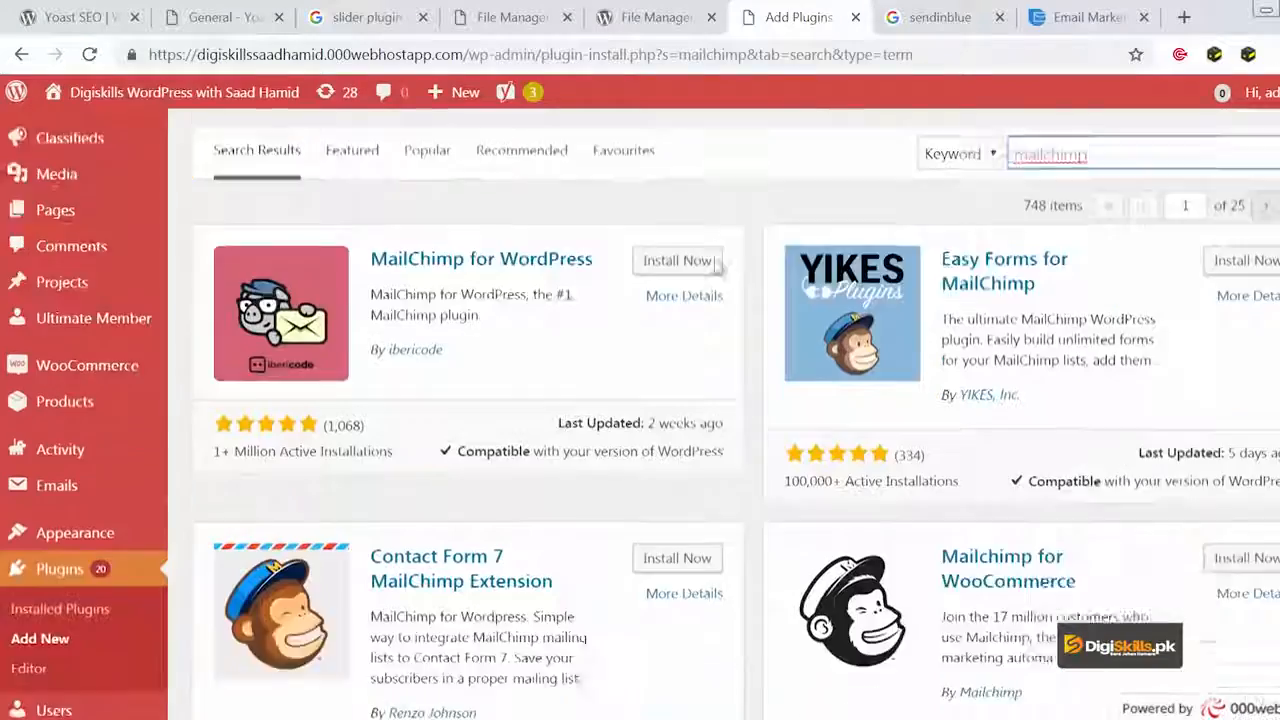
scroll(716, 264, down, 4)
scroll(716, 258, up, 3)
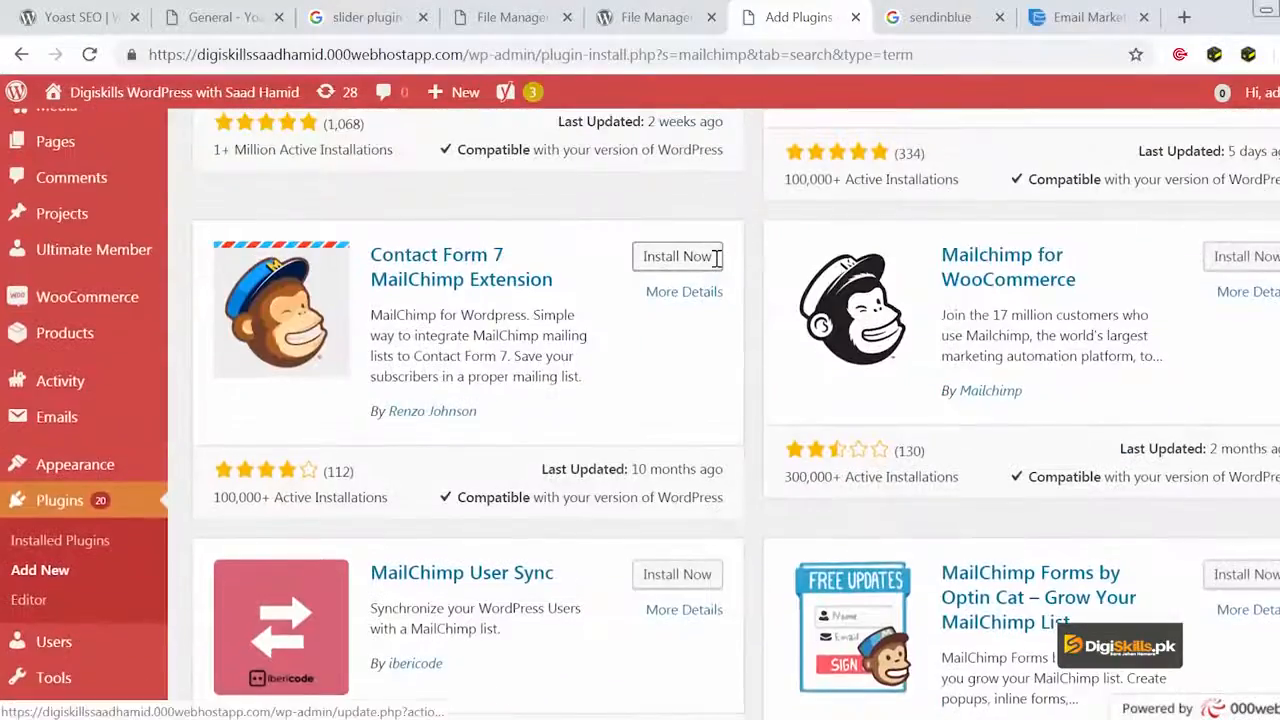
scroll(716, 258, down, 10)
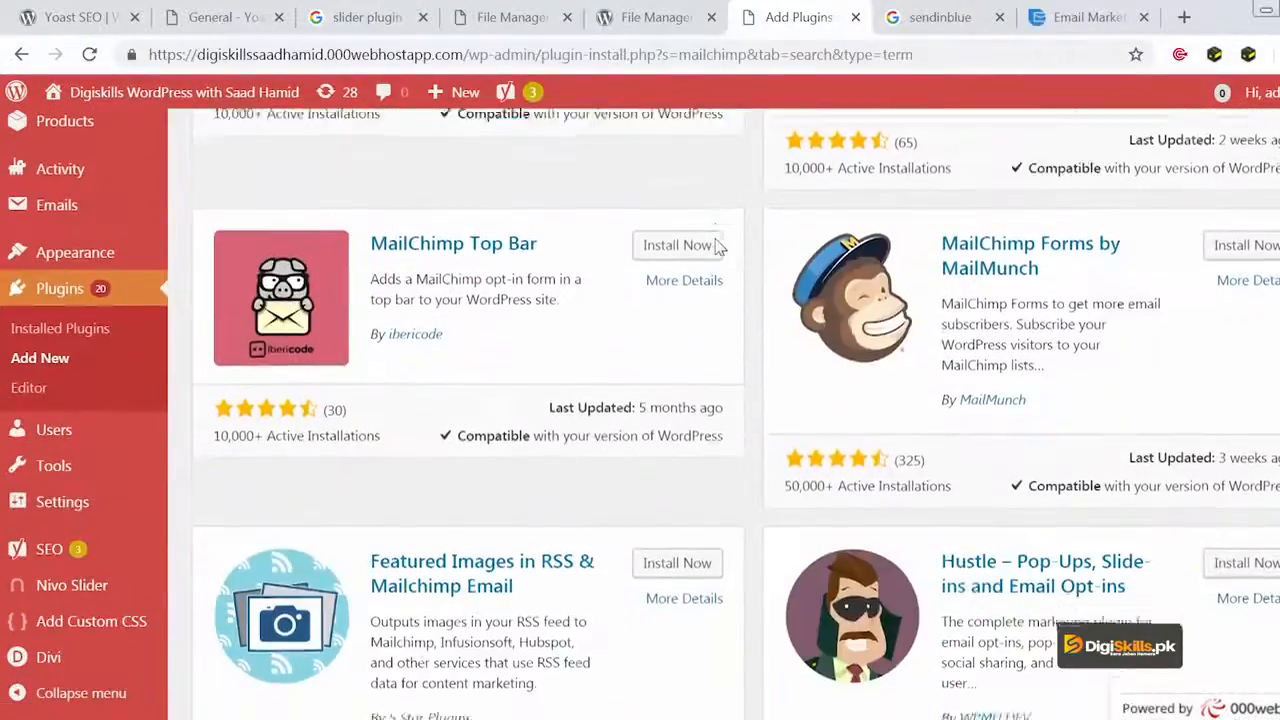
scroll(716, 250, up, 12)
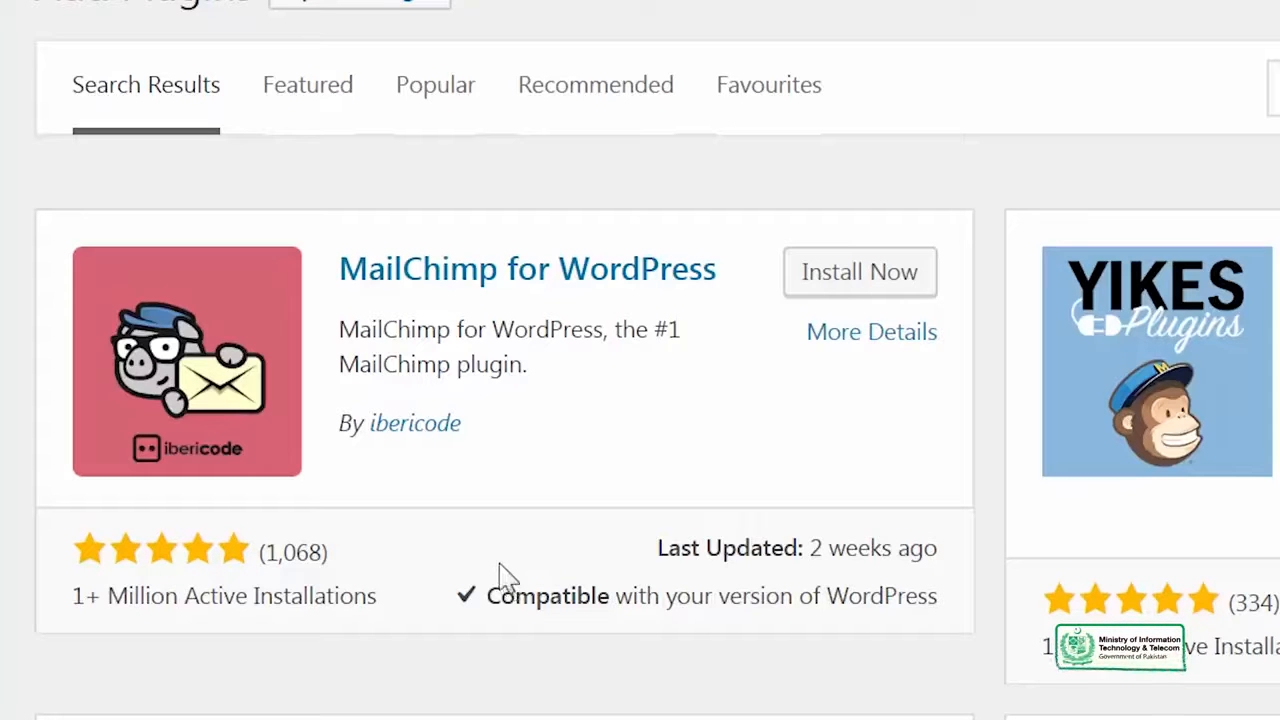
click(818, 275)
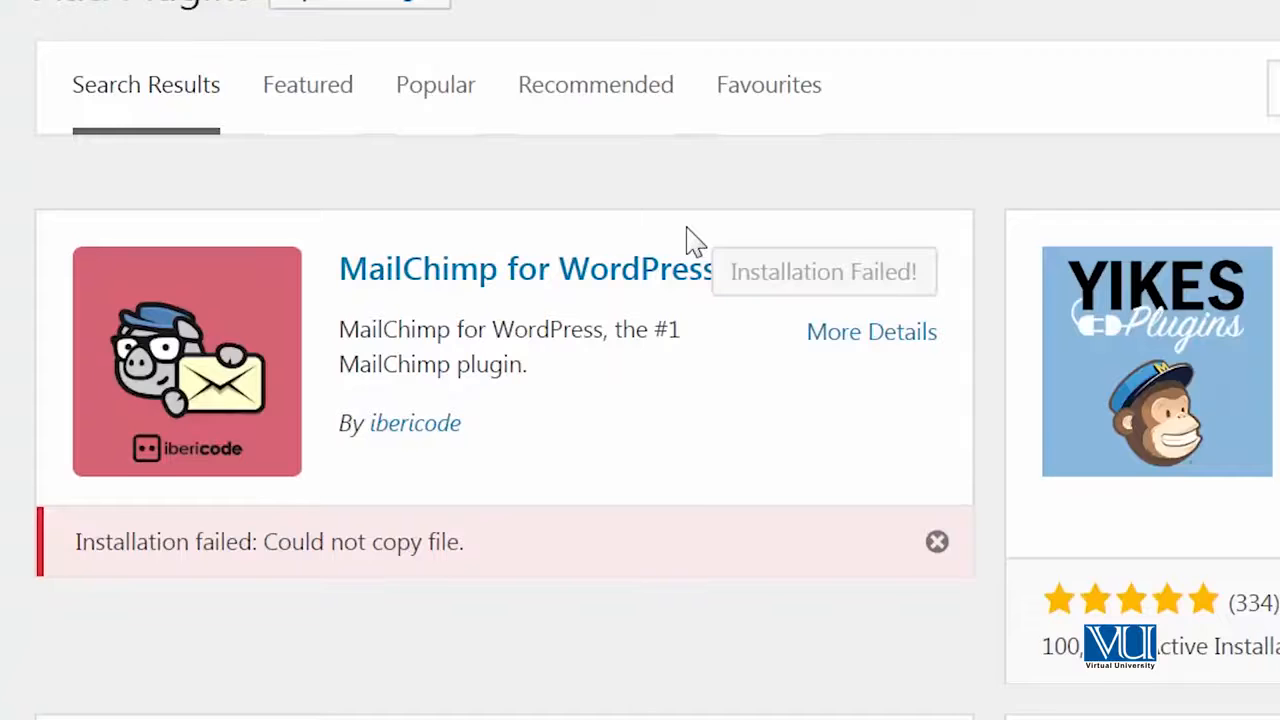
scroll(695, 240, down, 2)
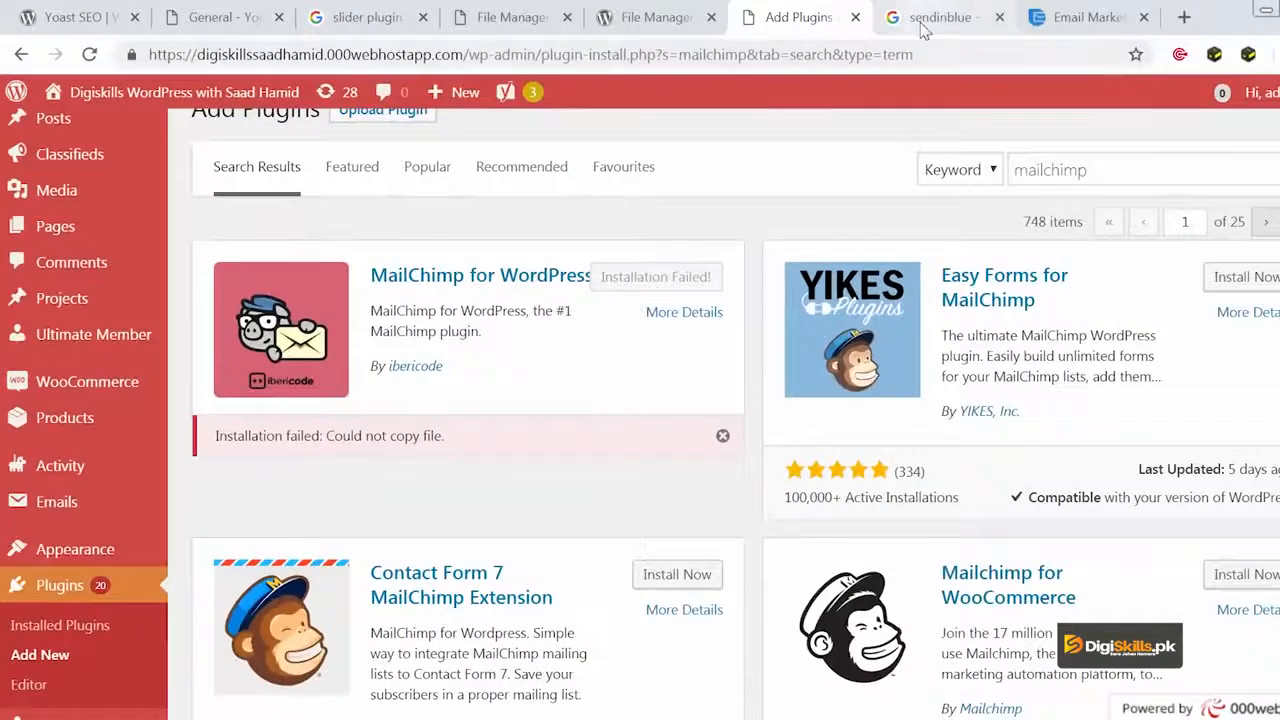
Replace the earlier Google search with one for "mailchimp plugin".
click(925, 22)
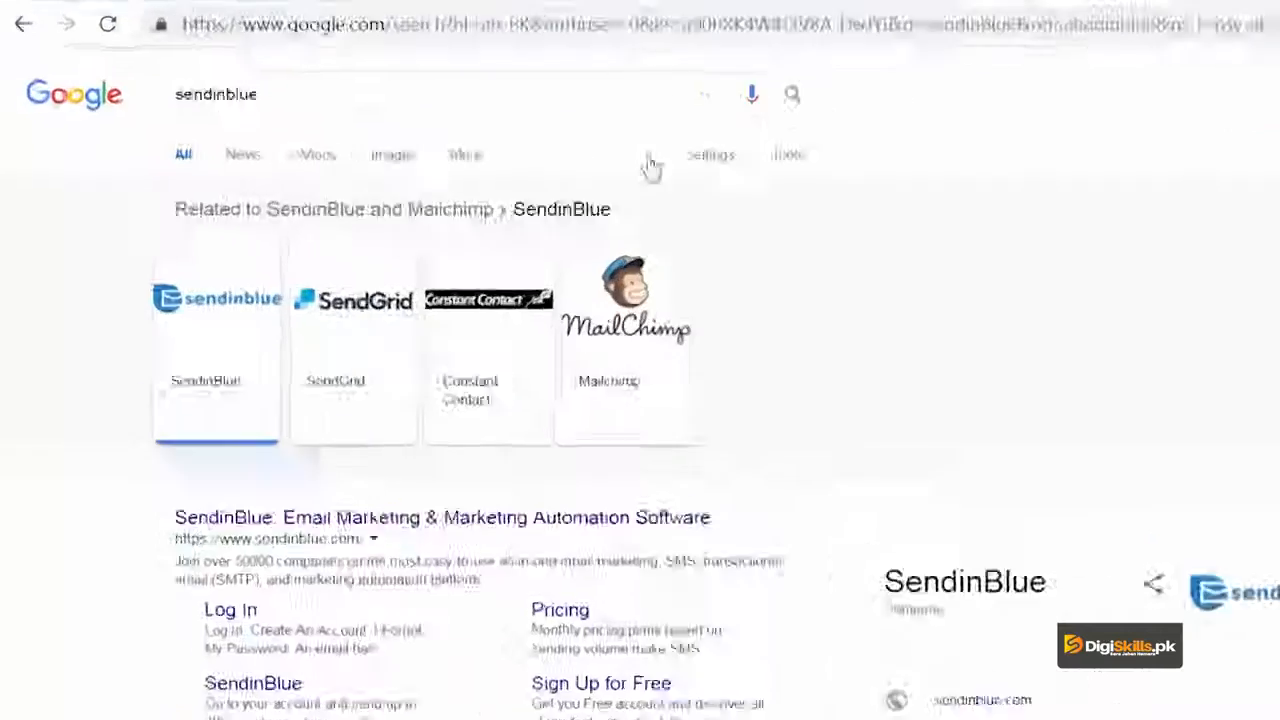
click(485, 94)
key(ctrl+a)
text(ma)
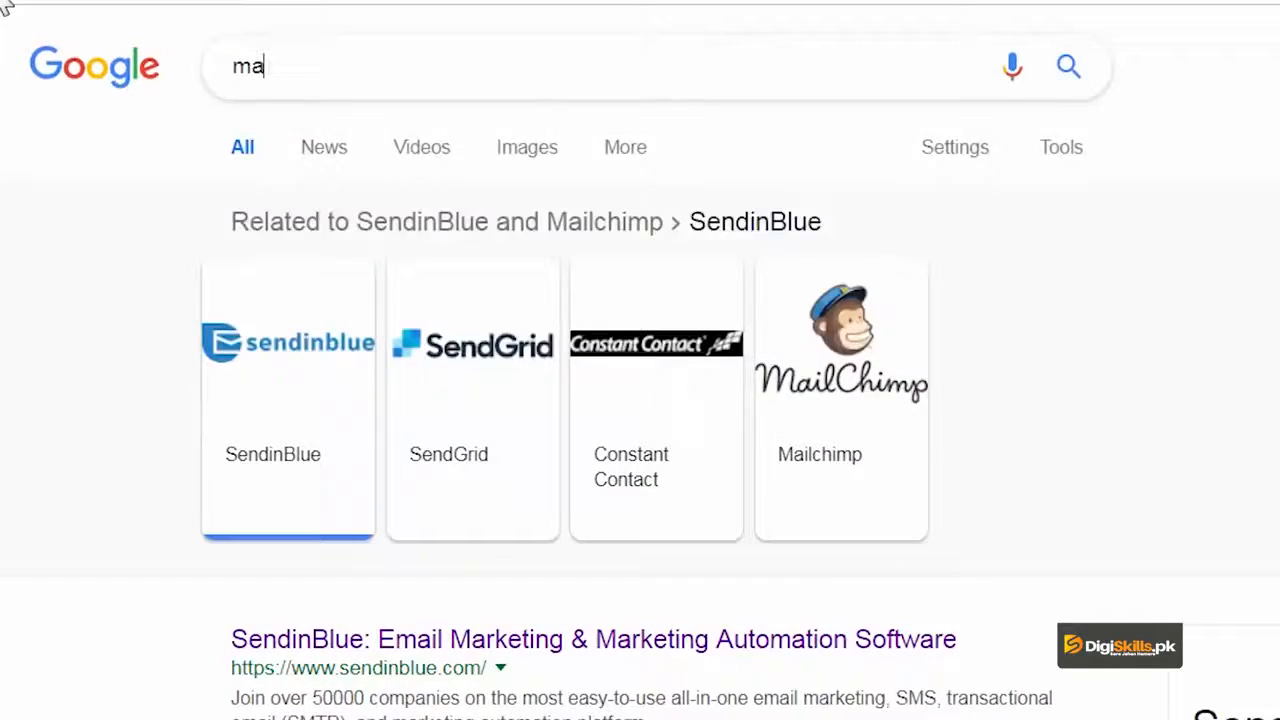
text(ilchimp)
key(Return)
click(634, 73)
text(plugin)
key(Return)
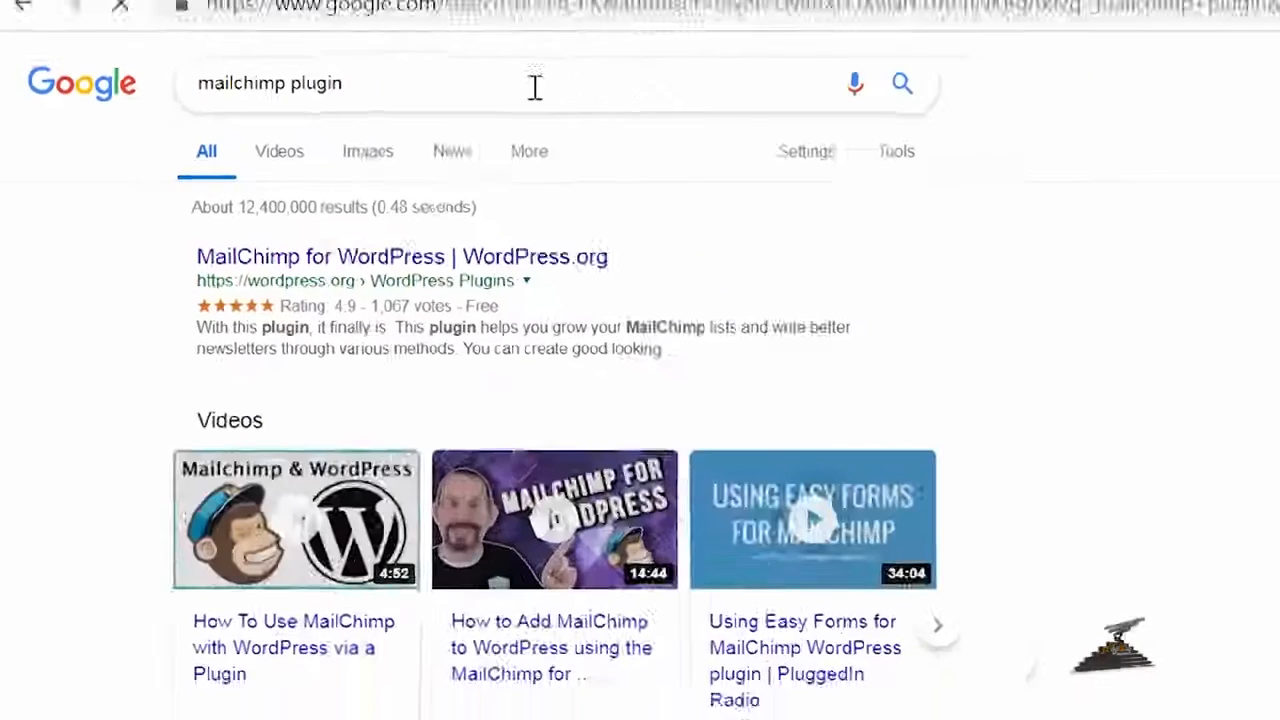
Open the MailChimp for WordPress page on WordPress.org and download the plugin's zip file.
click(400, 256)
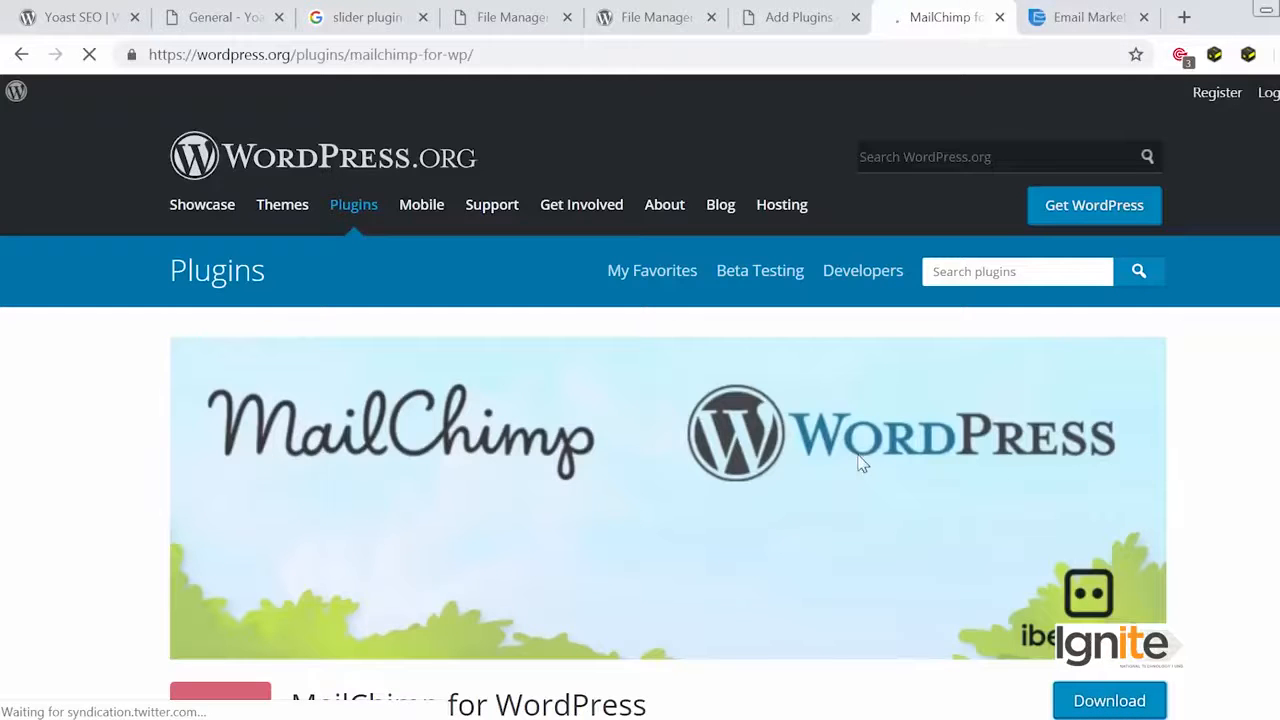
scroll(862, 464, down, 4)
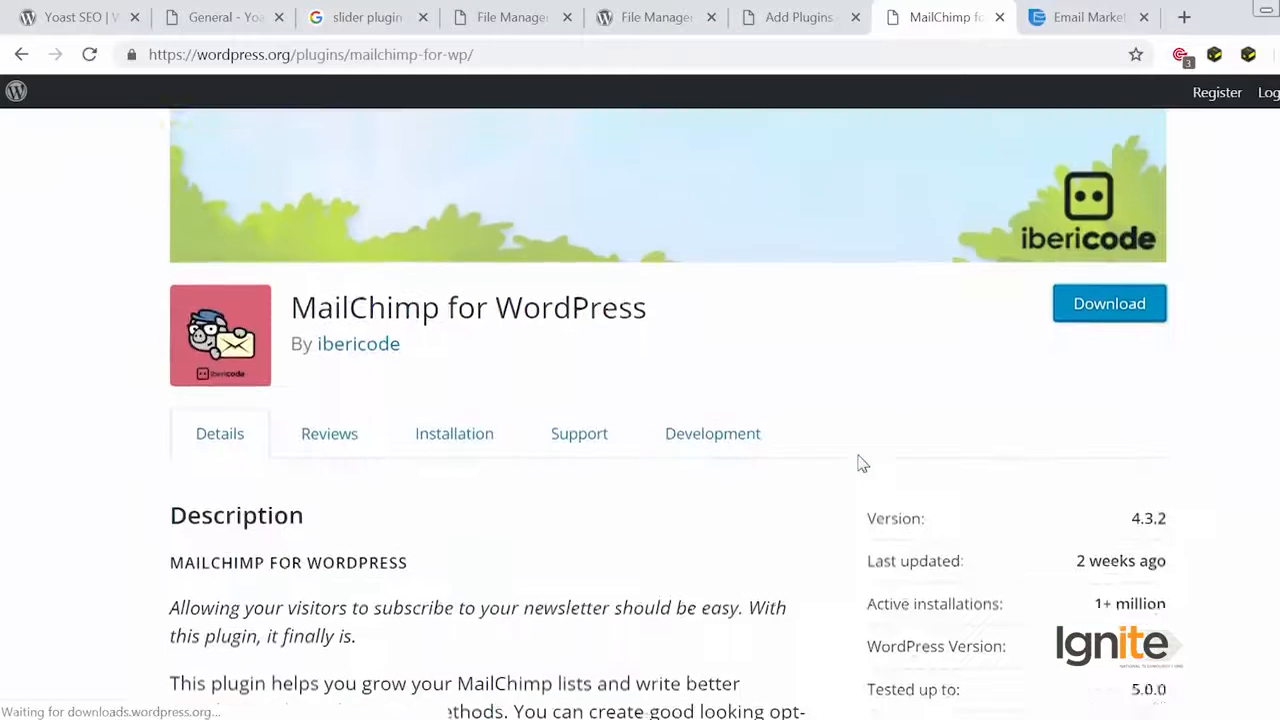
scroll(857, 463, up, 3)
scroll(857, 463, down, 3)
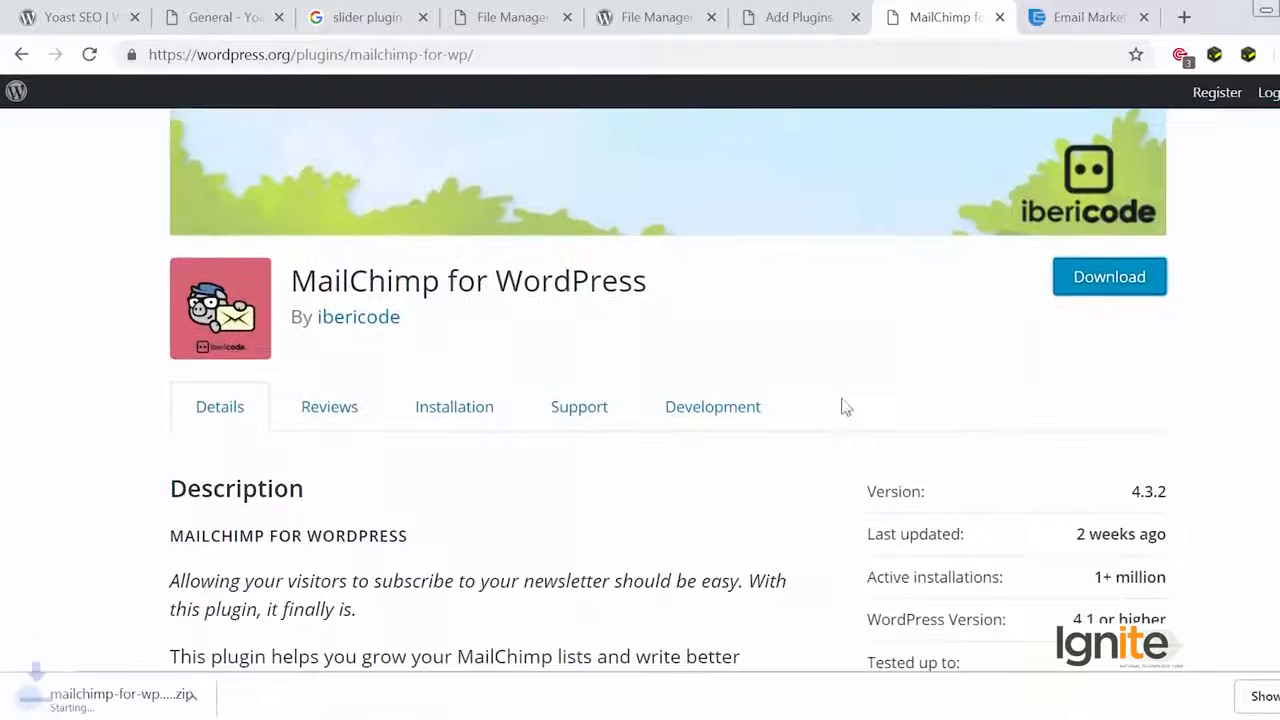
Try to install the plugin in WordPress by uploading mailchimp-for-wp.4.3.2.zip from the Downloads folder.
click(806, 30)
scroll(343, 209, up, 1)
click(383, 215)
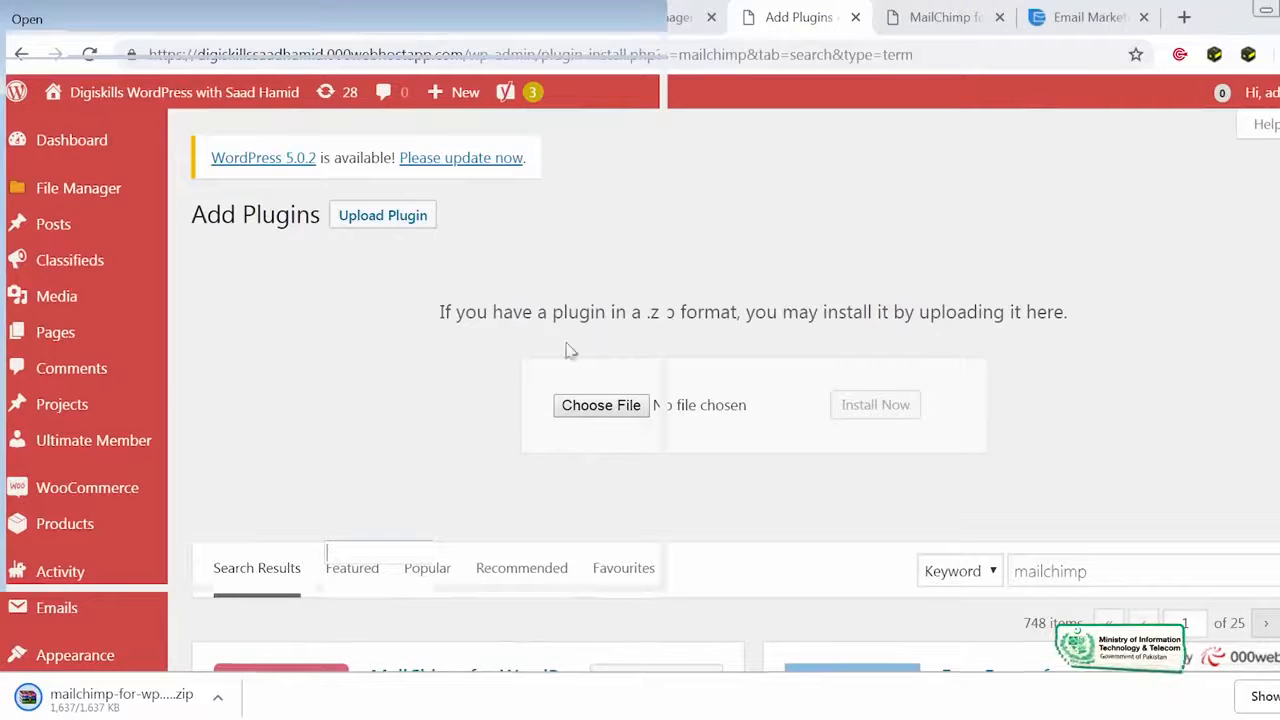
click(601, 405)
click(166, 178)
click(170, 163)
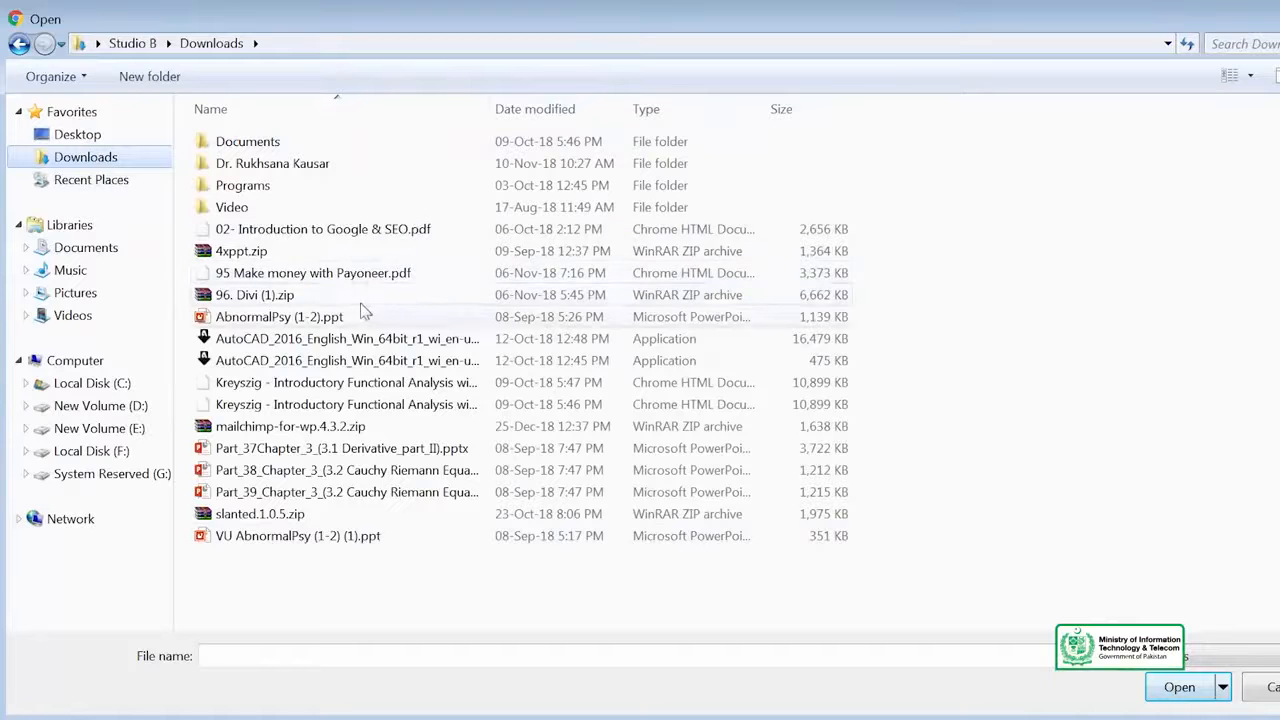
click(363, 432)
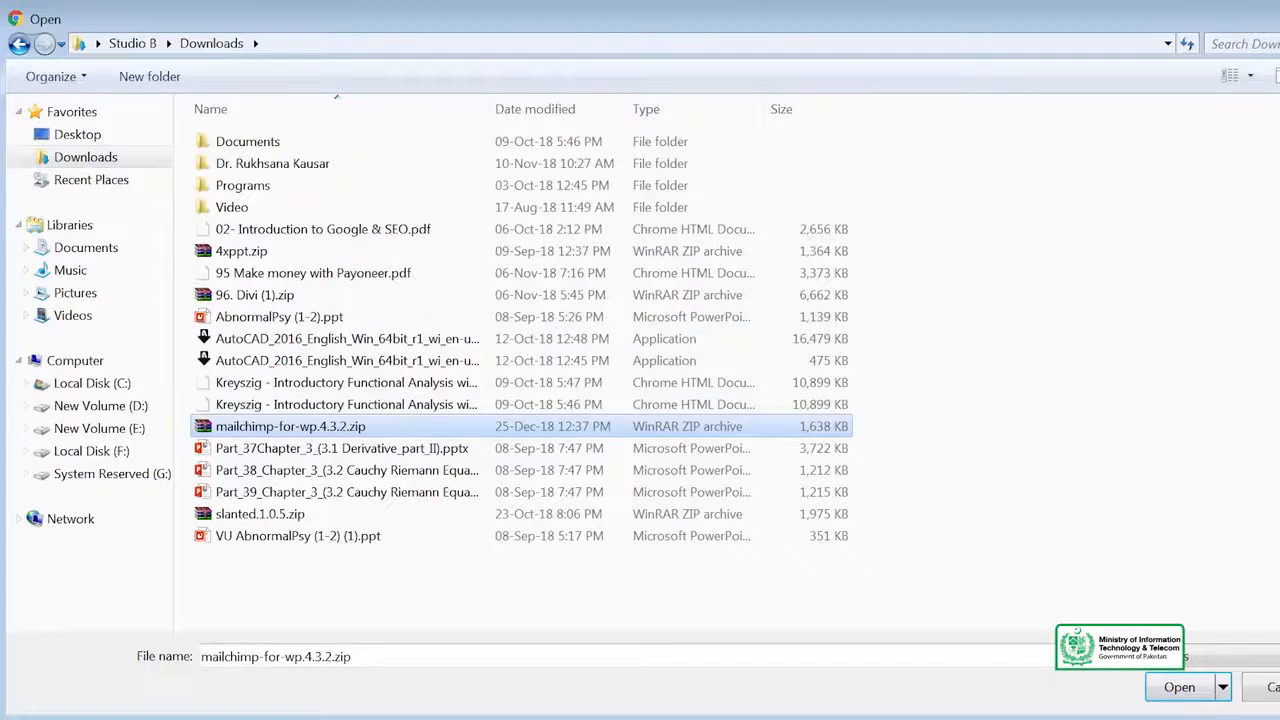
click(1179, 687)
click(838, 406)
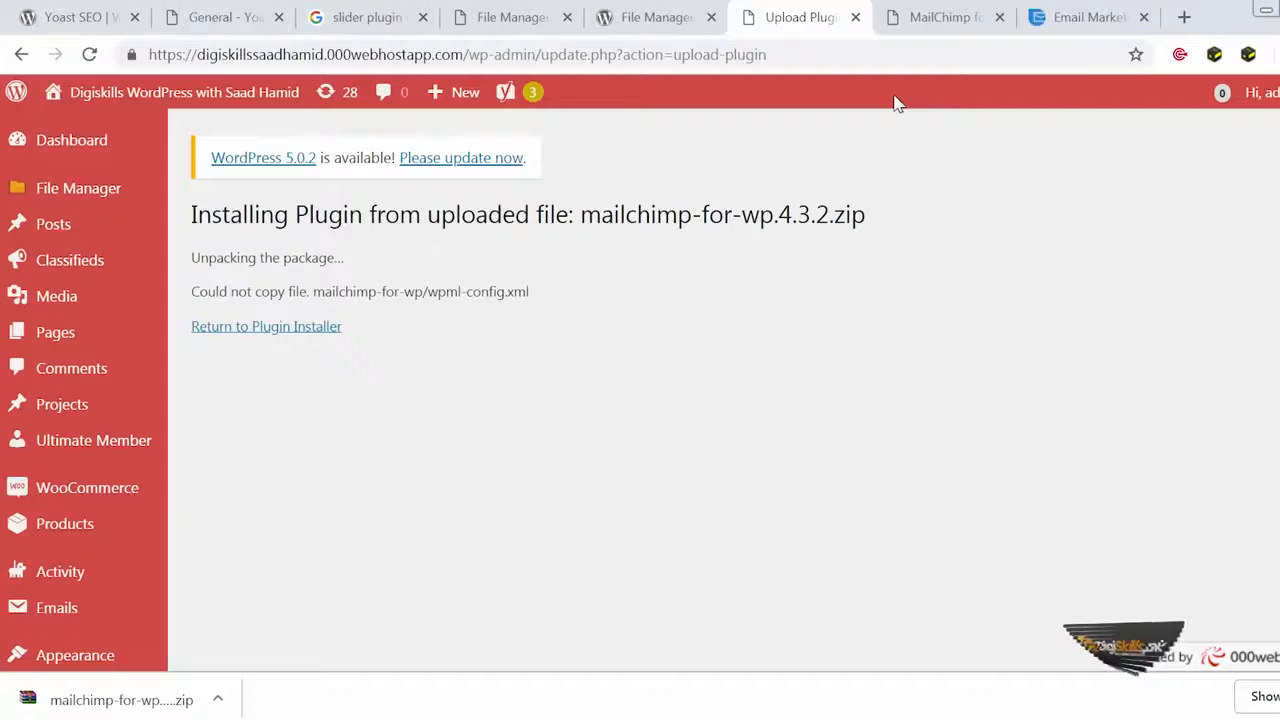
Search the plugin installer for "mailmunch" and install and activate MailMunch – Grow your Email List.
click(310, 333)
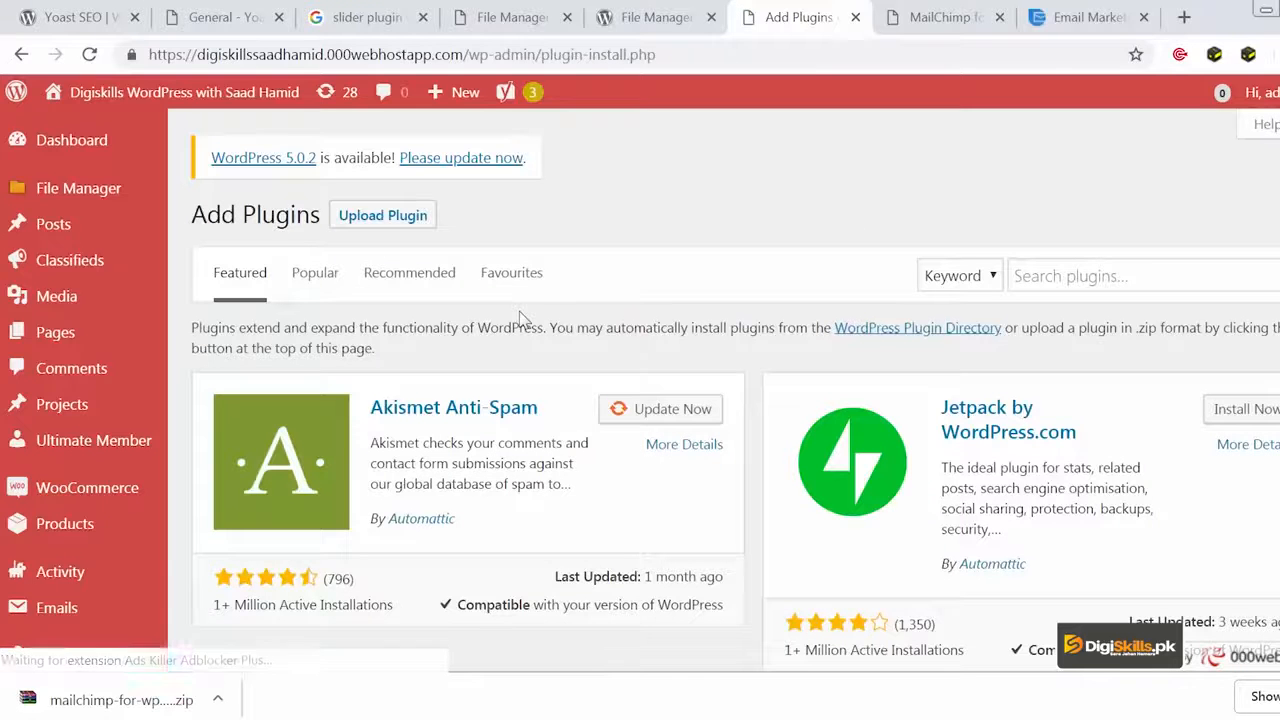
click(1082, 272)
text(mailmu)
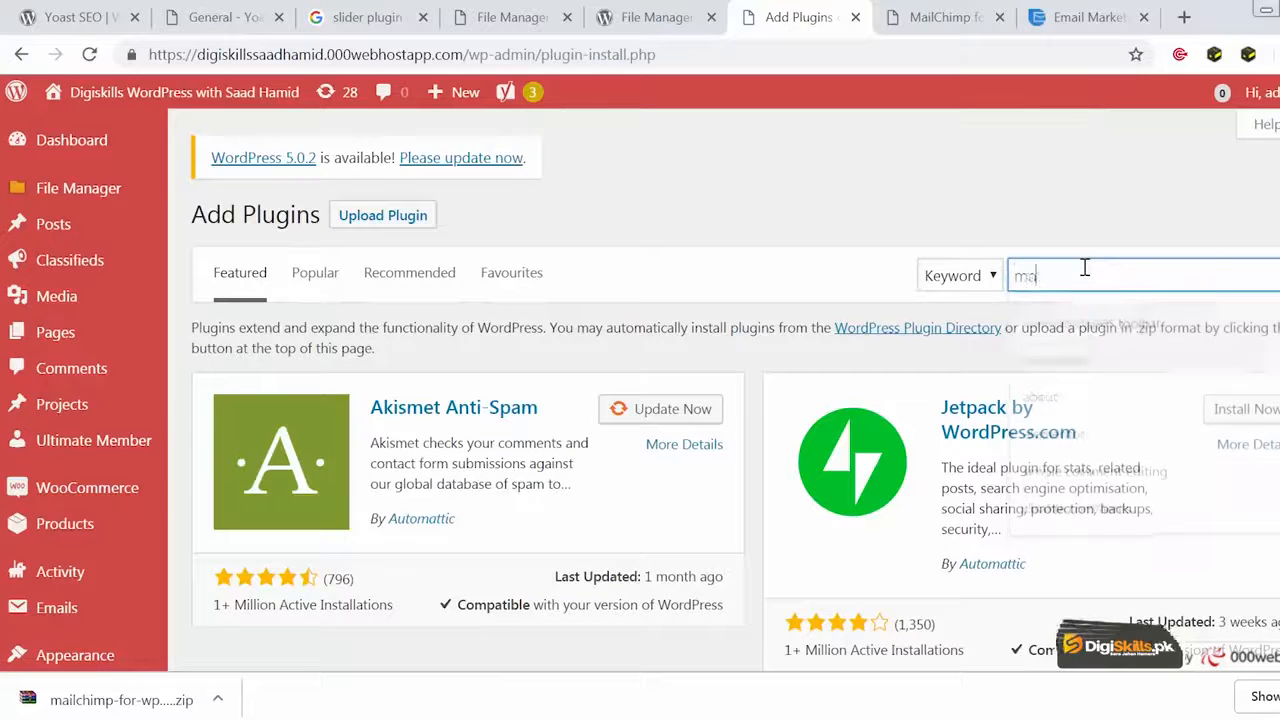
text(nch)
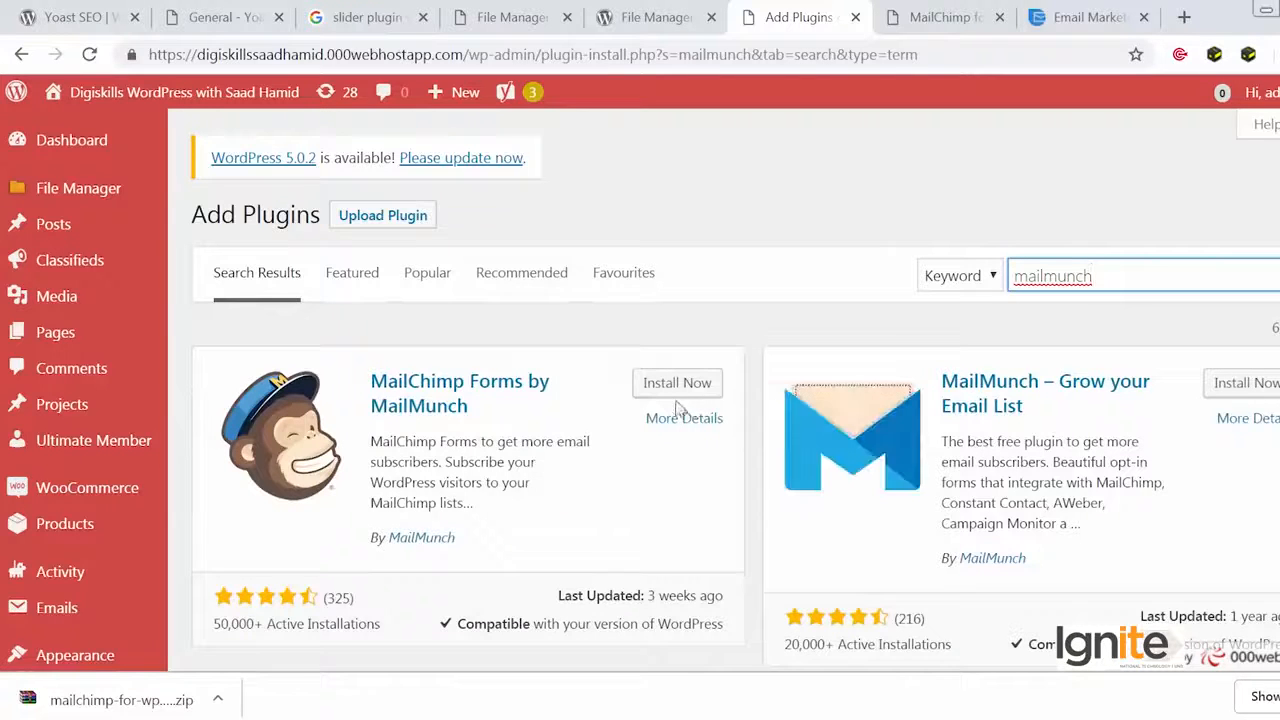
click(1152, 388)
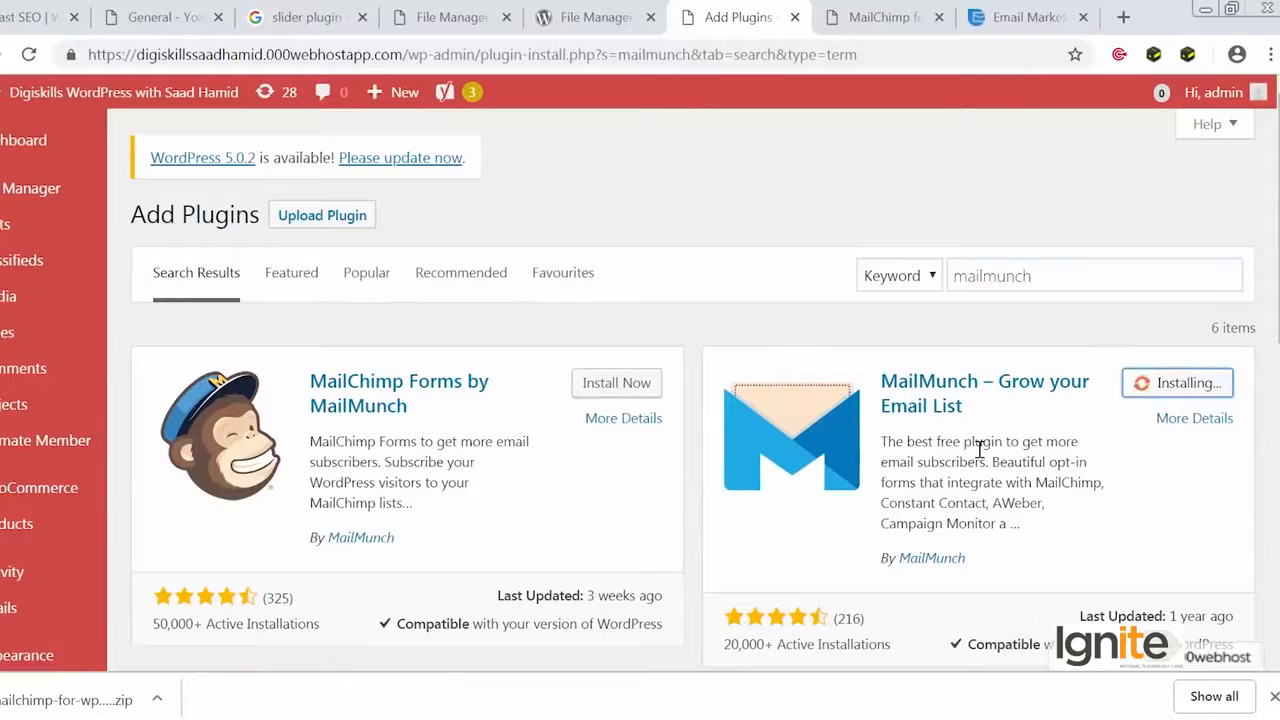
click(1178, 388)
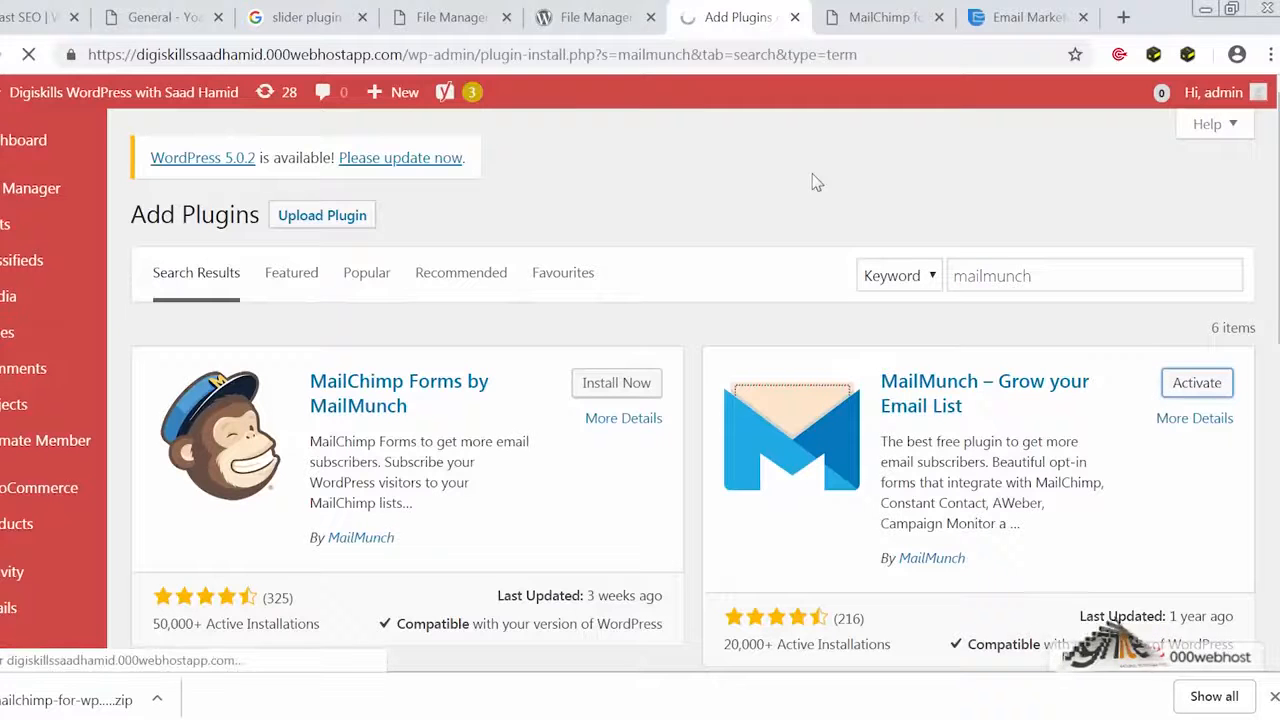